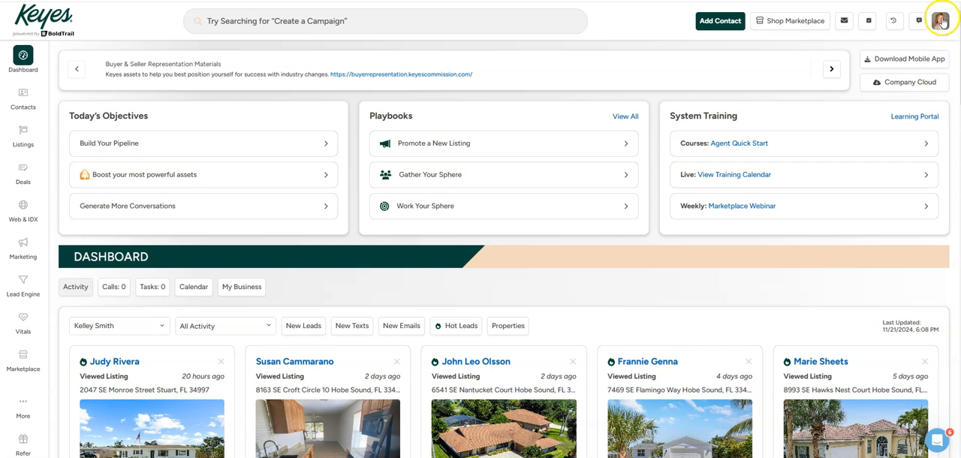
Step: Open your agent profile for editing, browse for a profile photo without choosing one, and save the profile
click(941, 22)
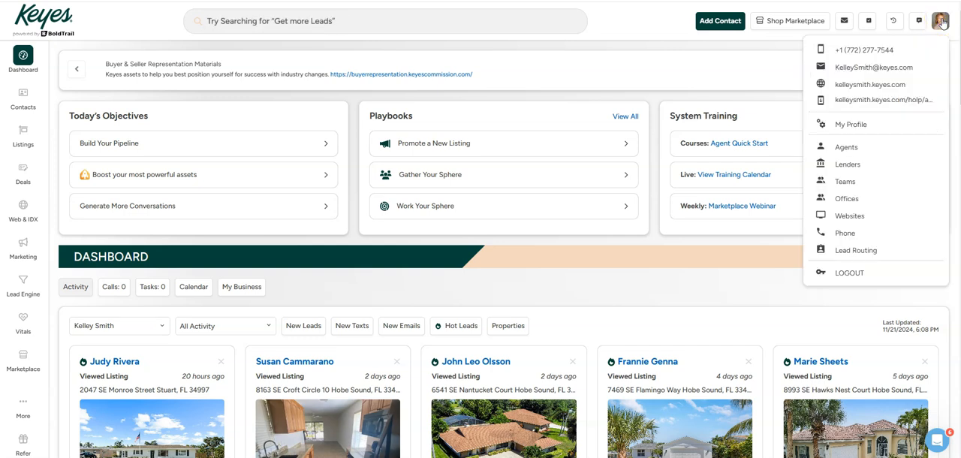
click(855, 124)
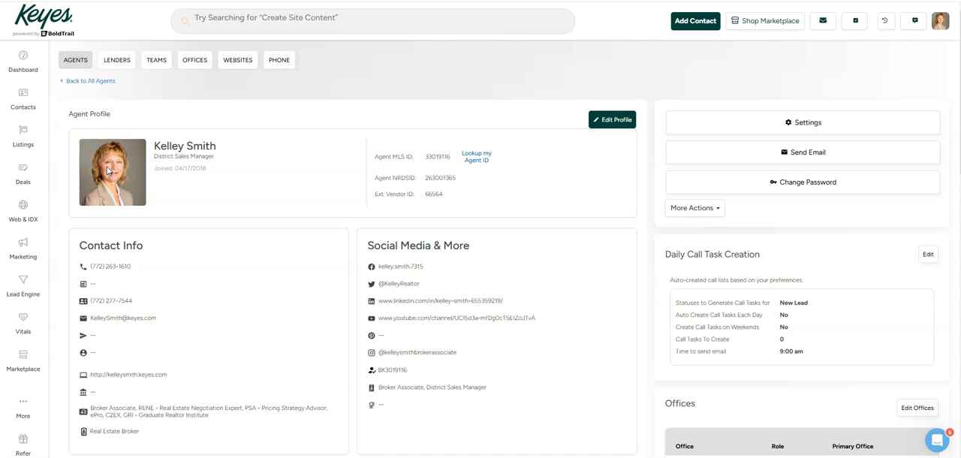
click(615, 121)
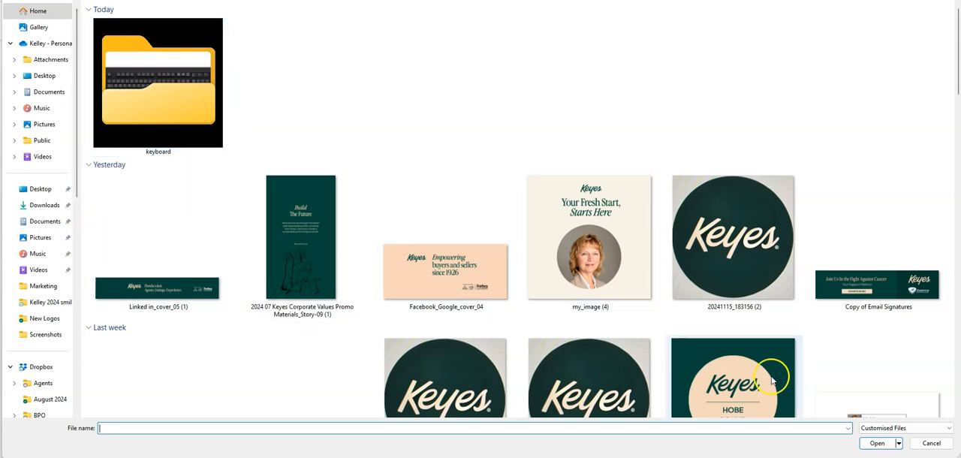
click(930, 443)
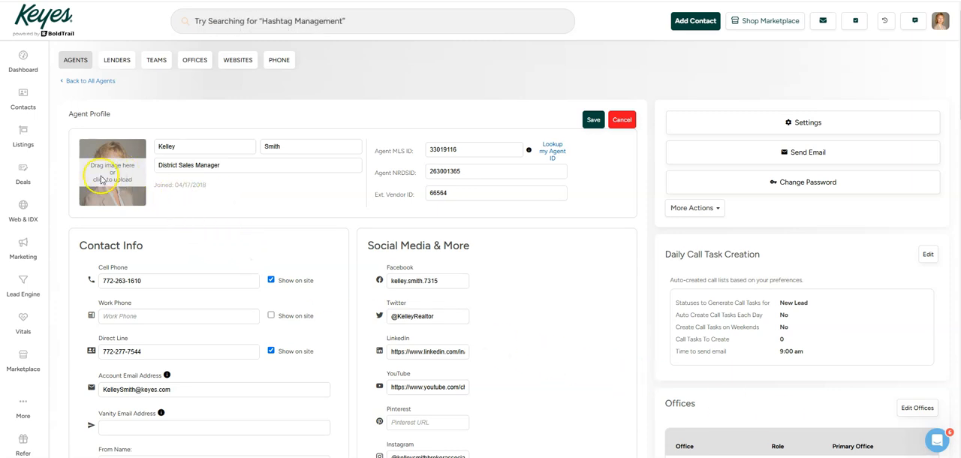
click(592, 122)
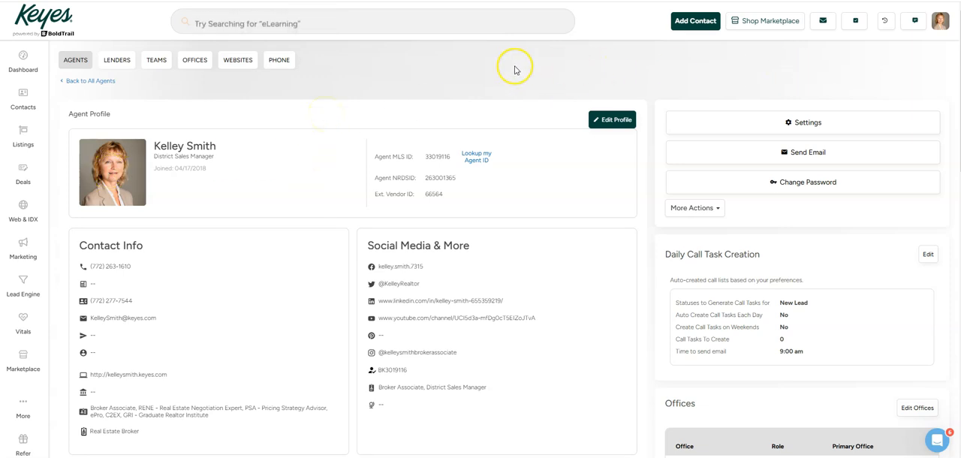
Step: Return to the dashboard and open the Email Signatures builder from the Company Cloud
click(19, 57)
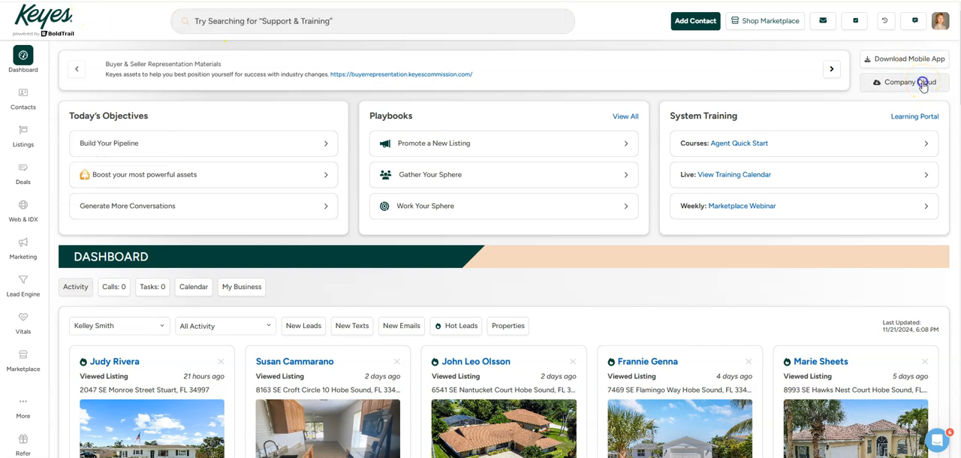
click(923, 84)
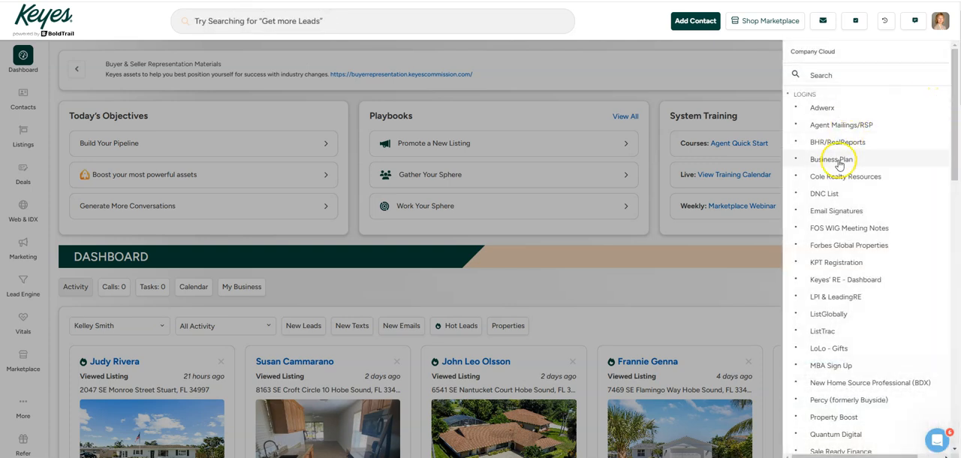
click(838, 212)
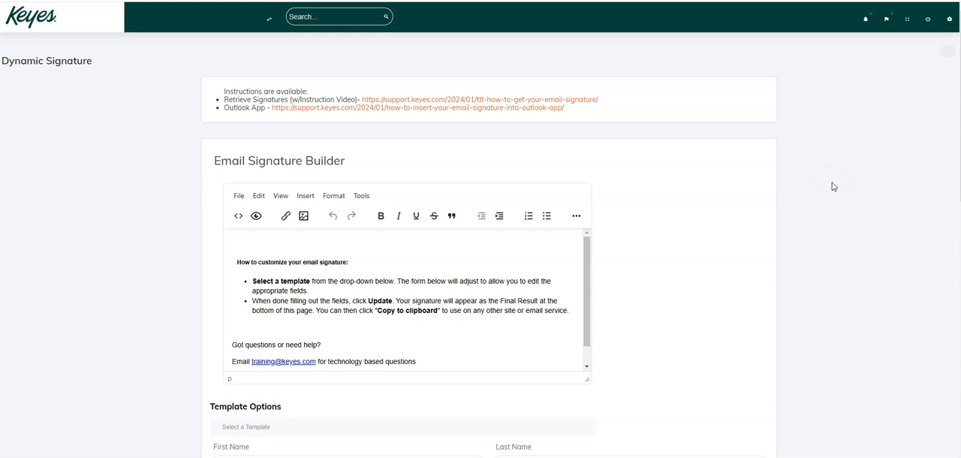
Step: Apply the "Signature with headshot" template to the email signature and set the title to District Sales Manager
click(813, 186)
scroll(847, 172, down, 2)
scroll(847, 173, down, 2)
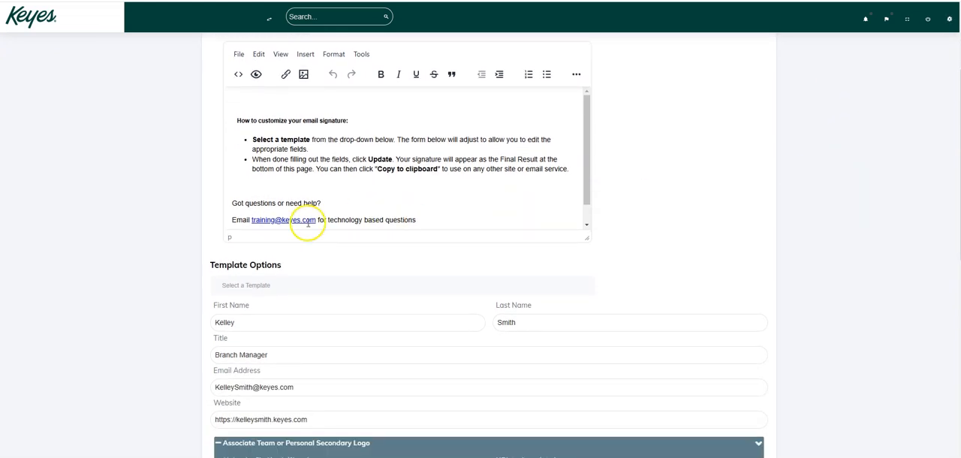
click(273, 287)
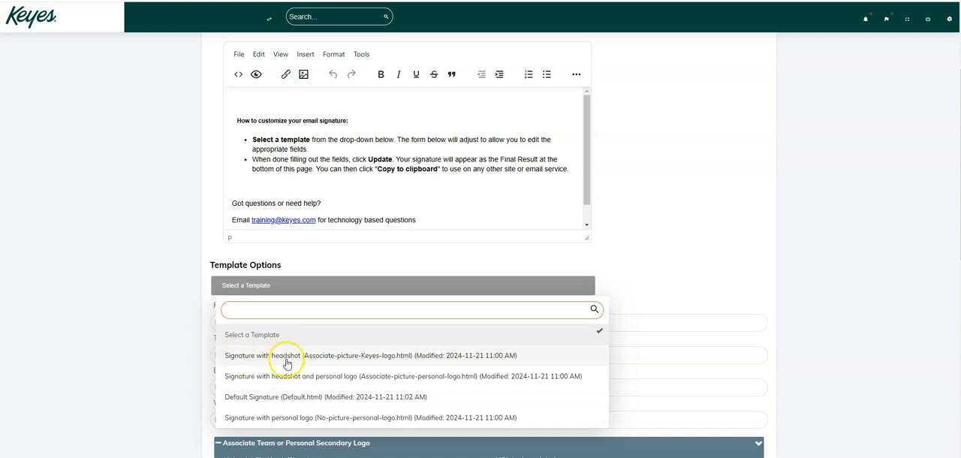
click(318, 358)
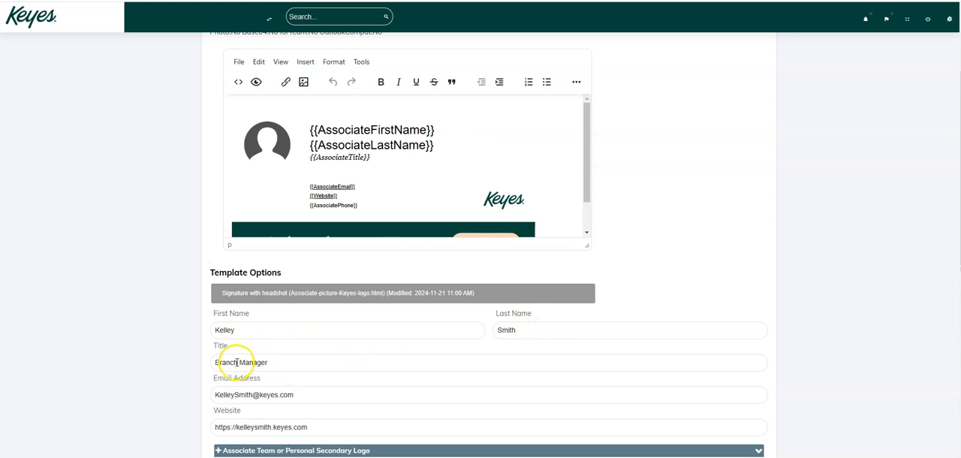
drag(237, 362, 198, 366)
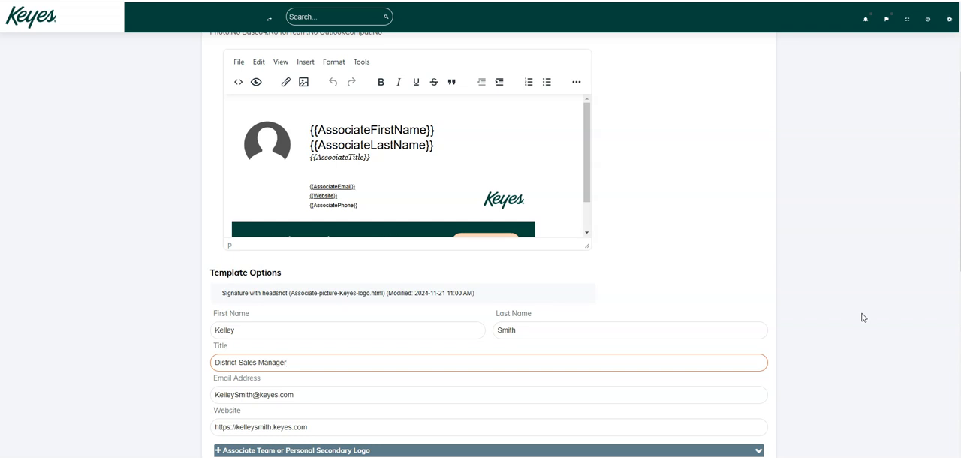
key(Tab)
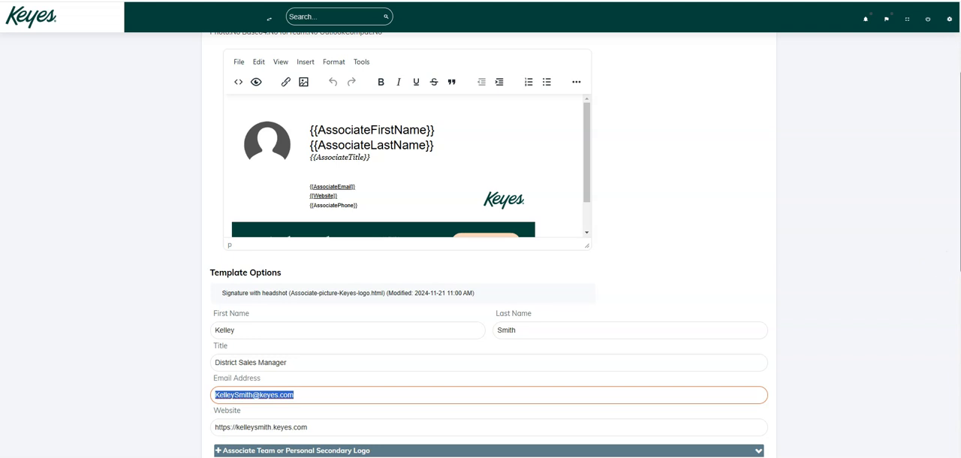
Step: Check the footer banner options, keep "You're Home Here - Default", and update the signature to generate the final result
scroll(959, 284, down, 3)
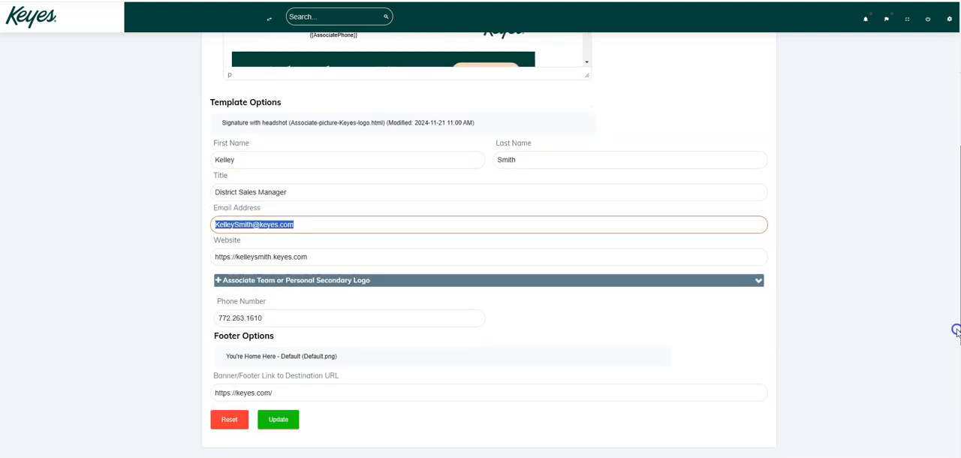
drag(957, 330, 953, 346)
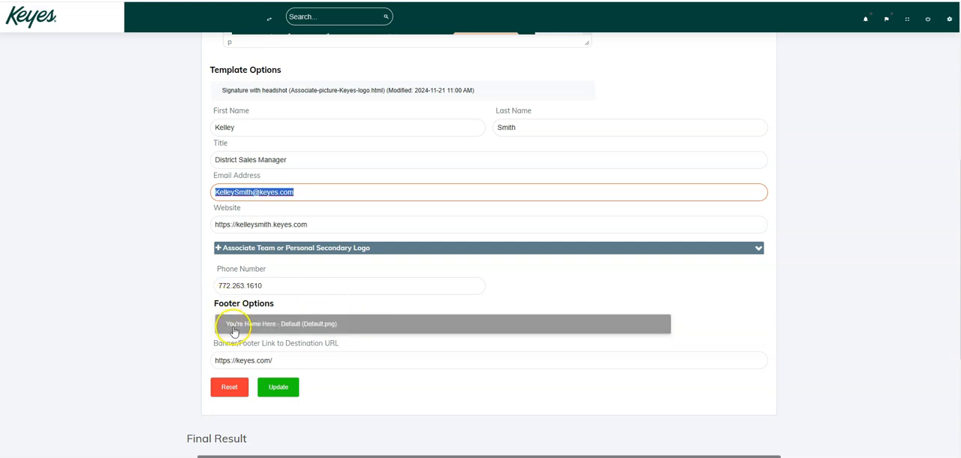
click(351, 329)
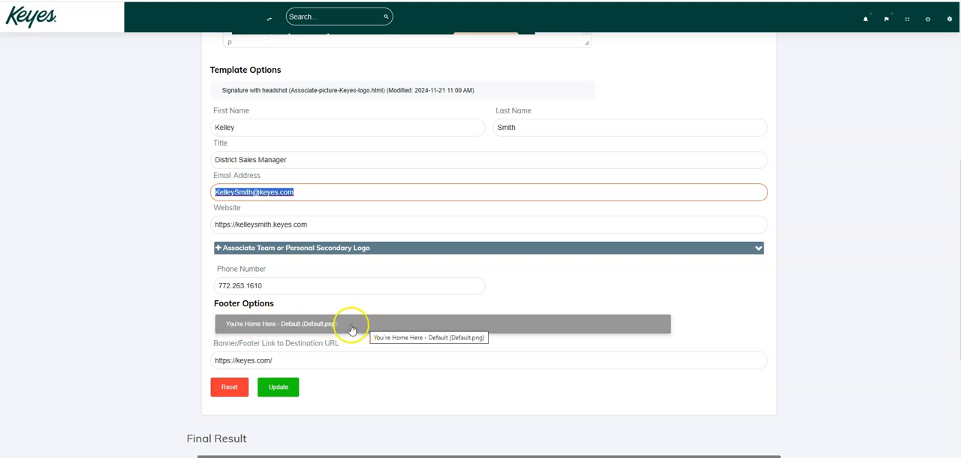
click(351, 329)
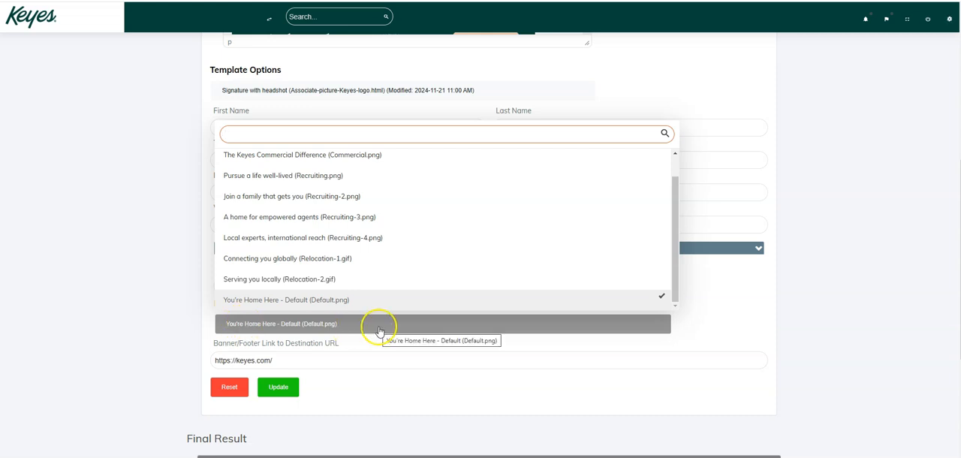
click(706, 328)
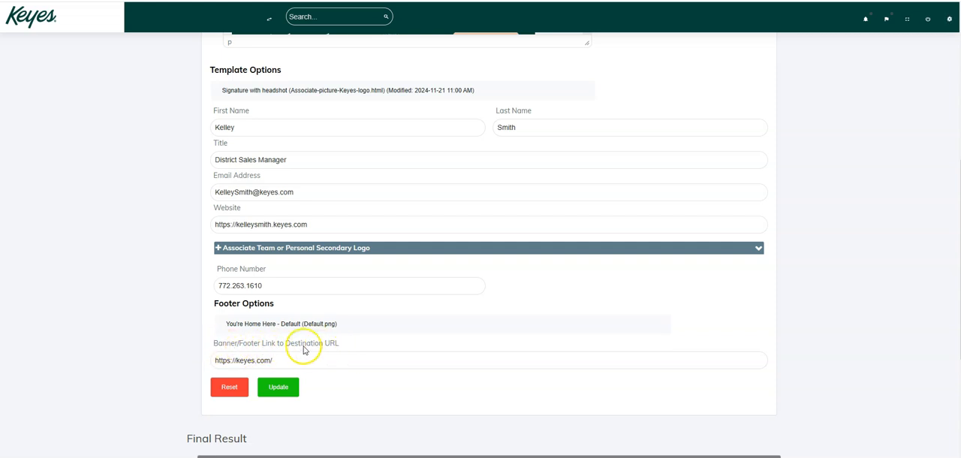
click(277, 387)
scroll(276, 391, down, 3)
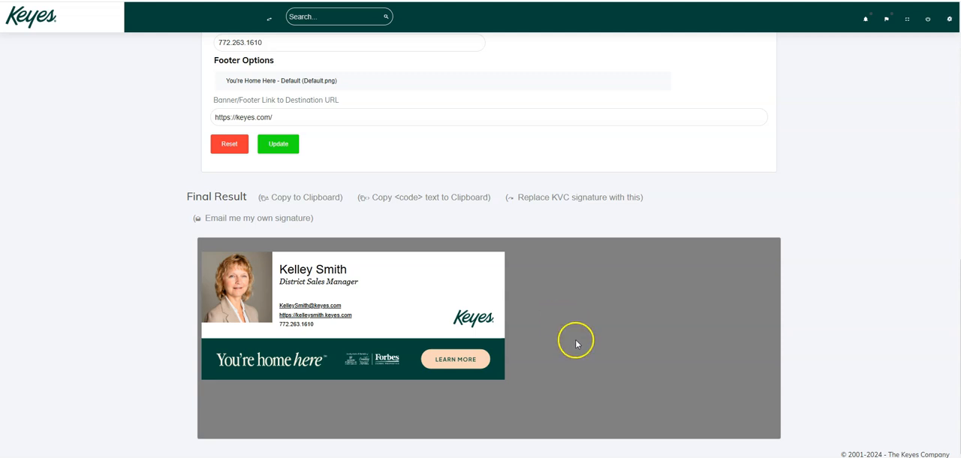
Step: Look at the keyboard.jpg image for the screen snip shortcut and return to the signature page
key(alt+Tab)
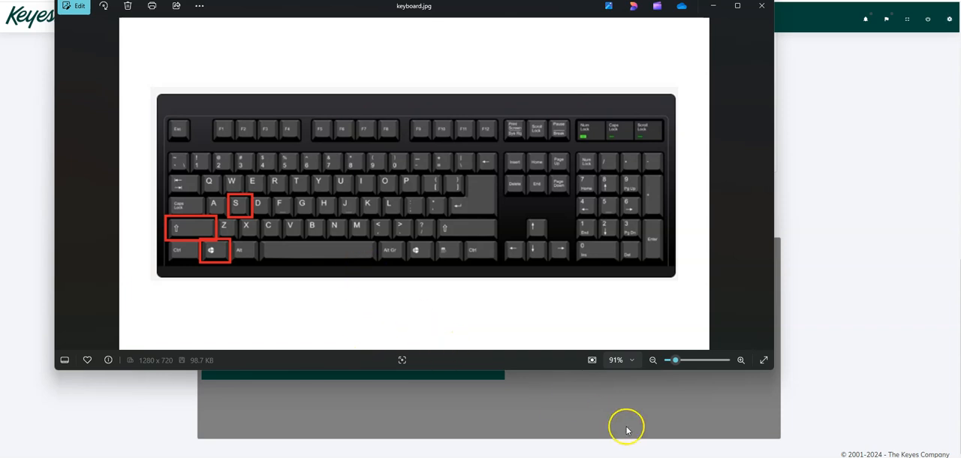
click(600, 457)
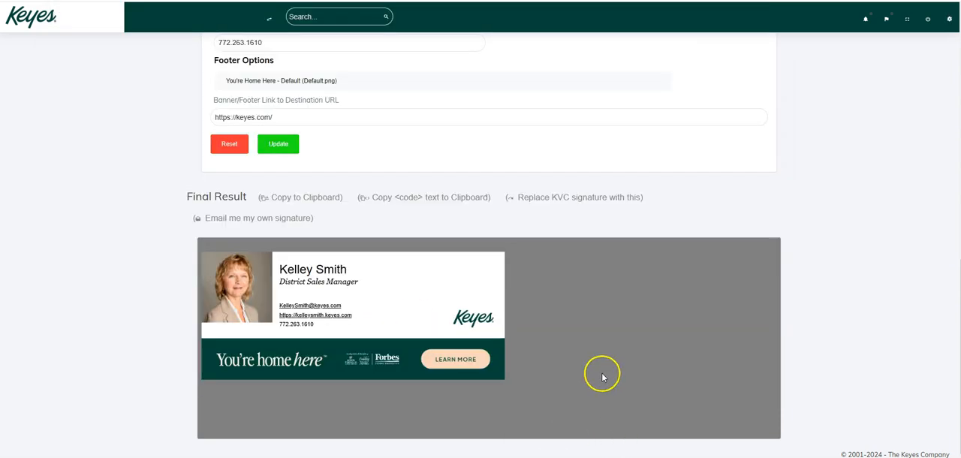
click(544, 304)
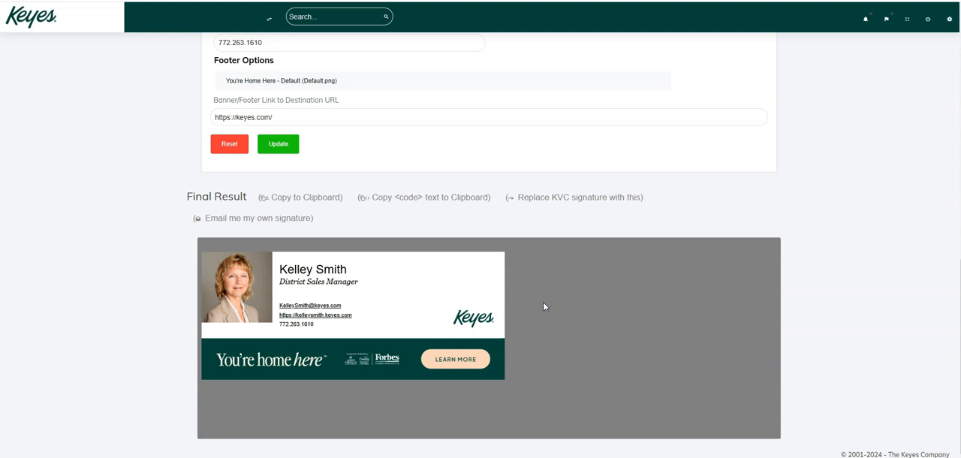
Step: Capture a screen snip of the whole finished signature, including the headshot and footer banner
key(super+shift+s)
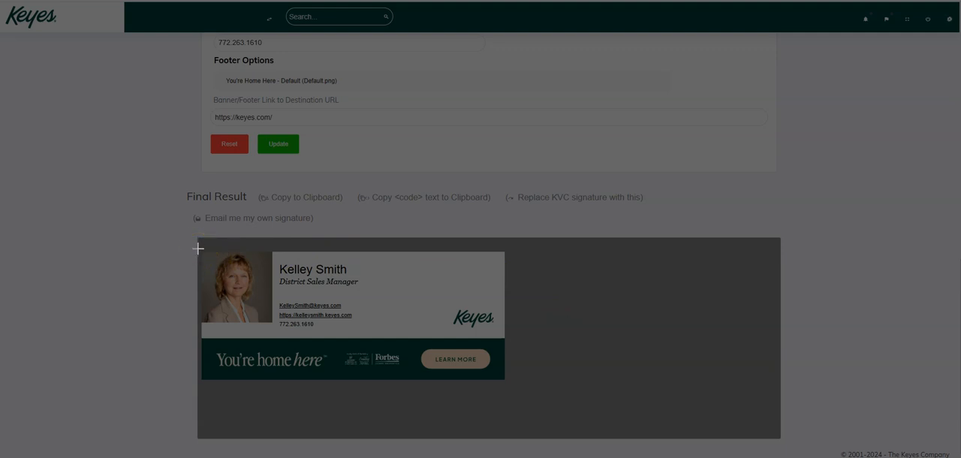
mouse_move(199, 248)
mouse_down()
mouse_move(369, 378)
mouse_move(468, 390)
mouse_move(508, 383)
mouse_up()
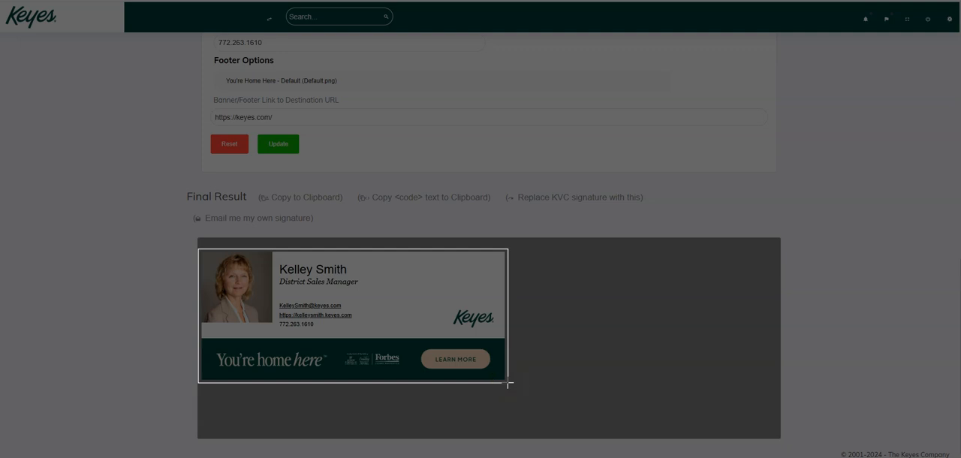
drag(509, 383, 507, 382)
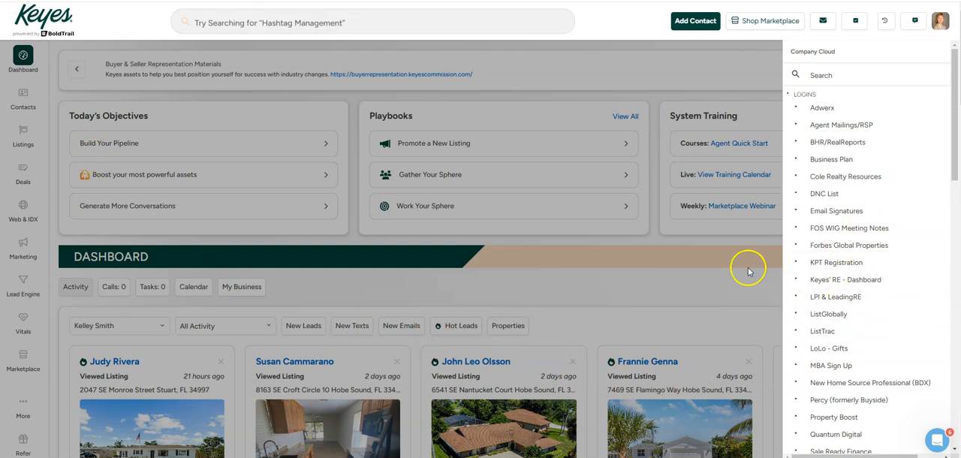
Step: Switch to the Keyes dashboard and open Office 365 from the Company Cloud links
click(738, 245)
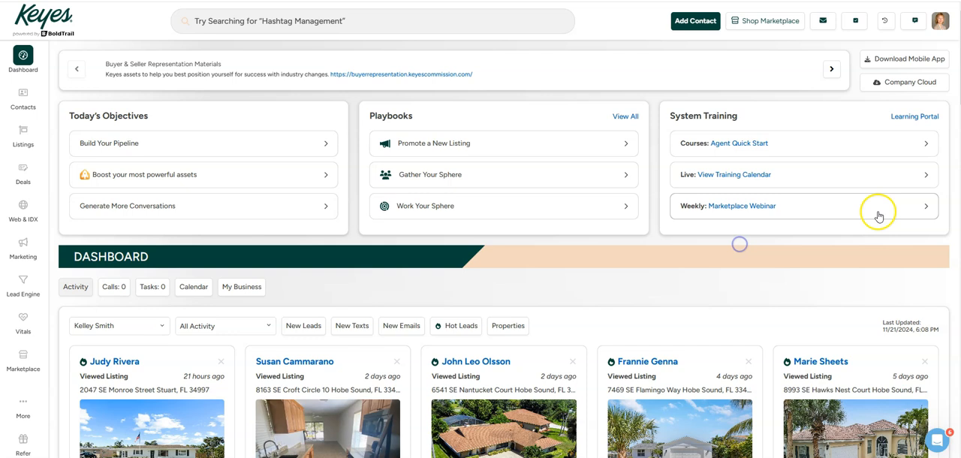
click(904, 82)
drag(951, 112, 925, 333)
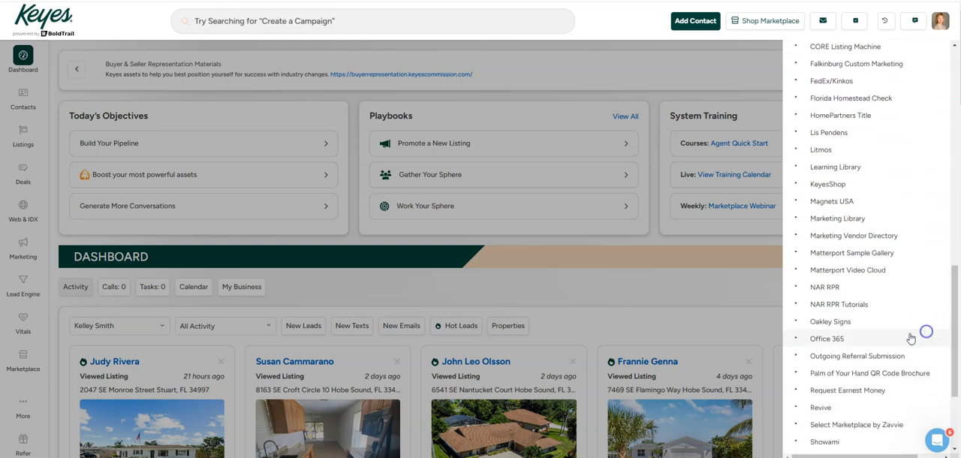
click(850, 344)
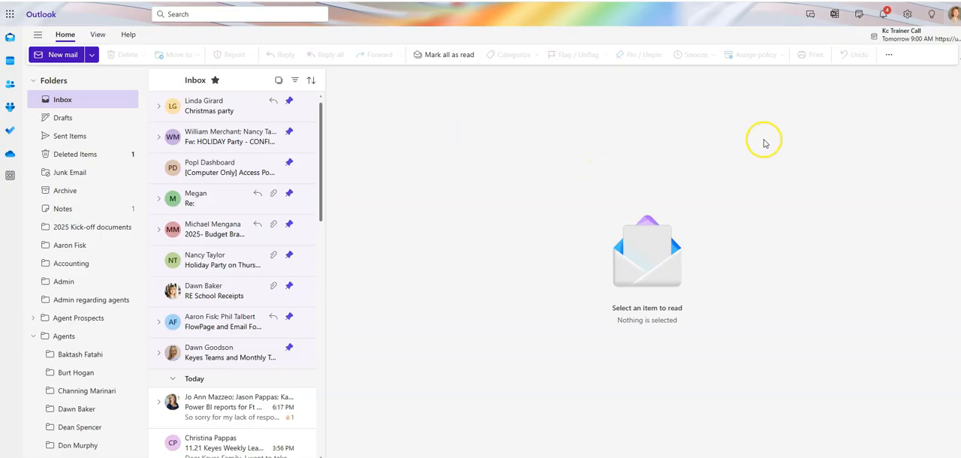
Step: Search the Outlook settings for "signature" and open the Email signature settings
click(907, 15)
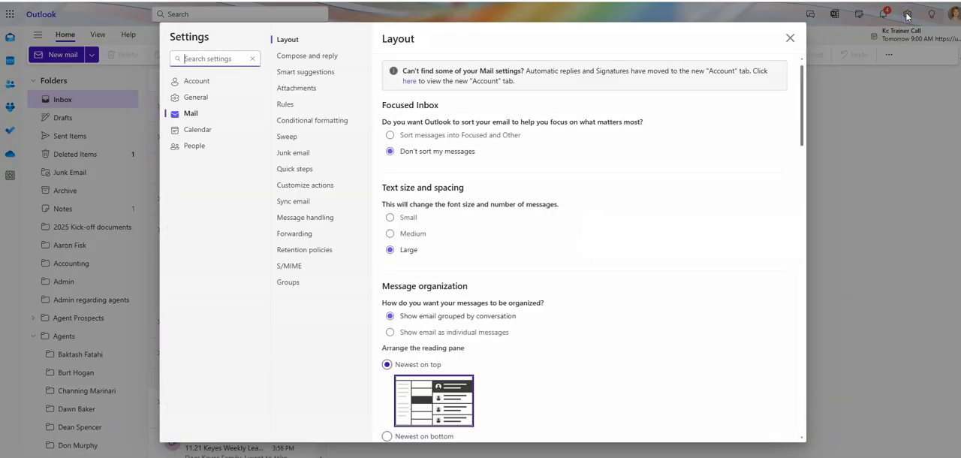
click(202, 61)
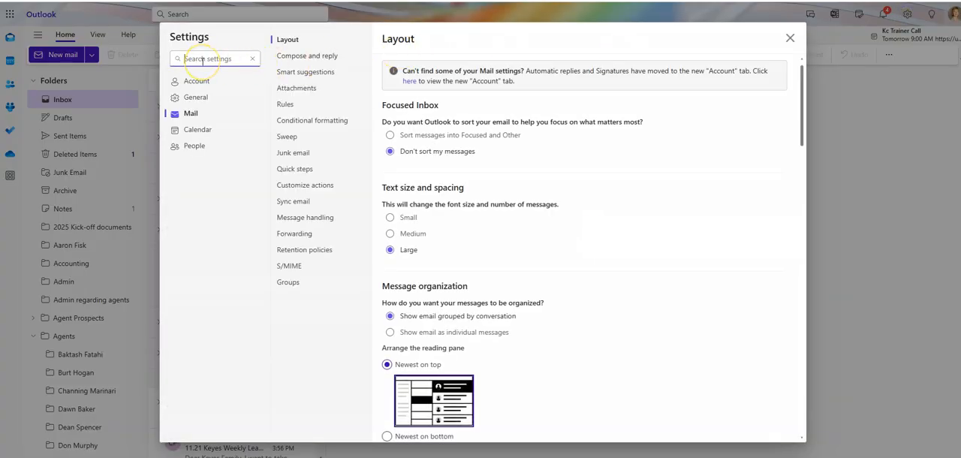
text(signature)
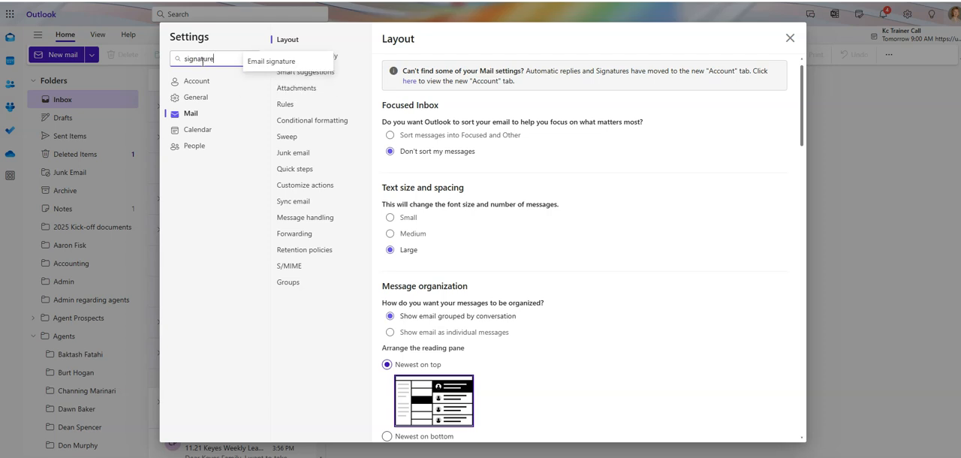
click(255, 63)
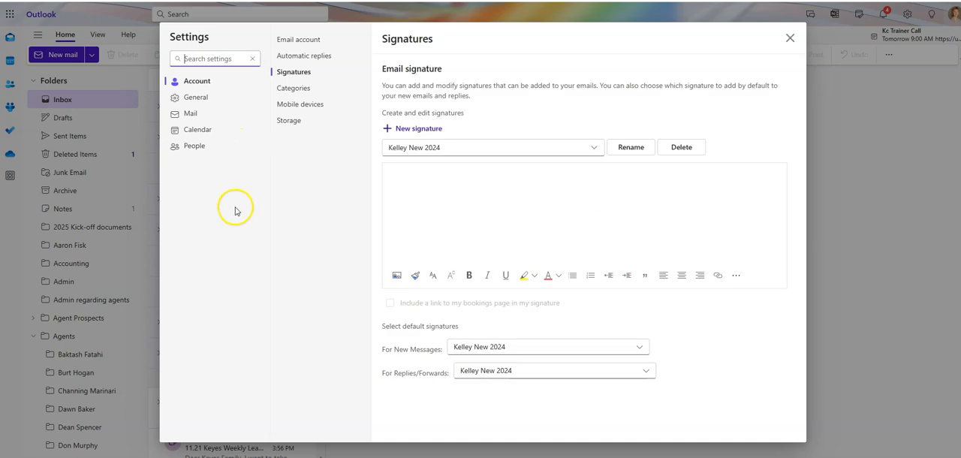
Step: Load the existing 2024 signature into the signature editor and look over its content
click(594, 147)
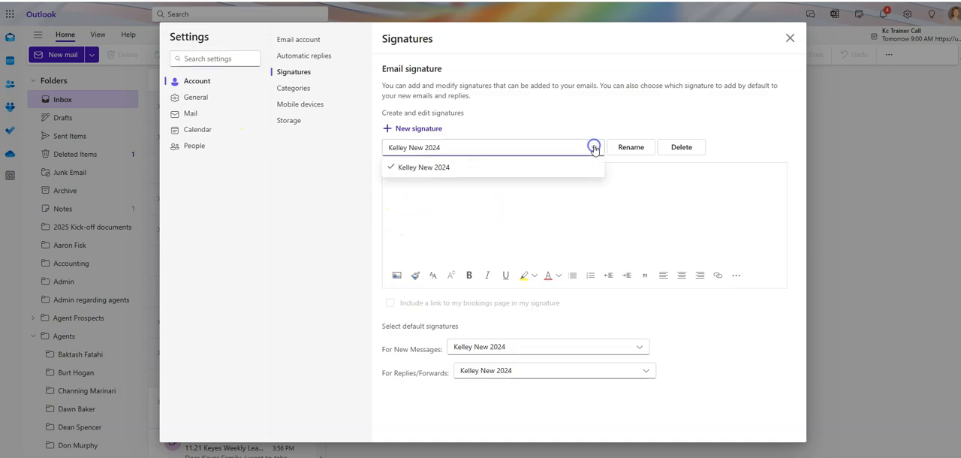
click(461, 168)
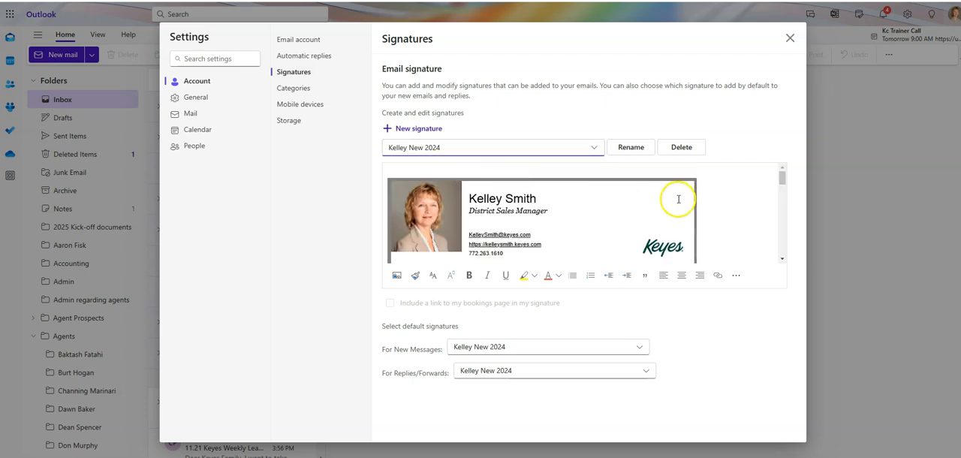
mouse_move(782, 180)
mouse_down()
mouse_move(780, 249)
mouse_move(788, 162)
mouse_up()
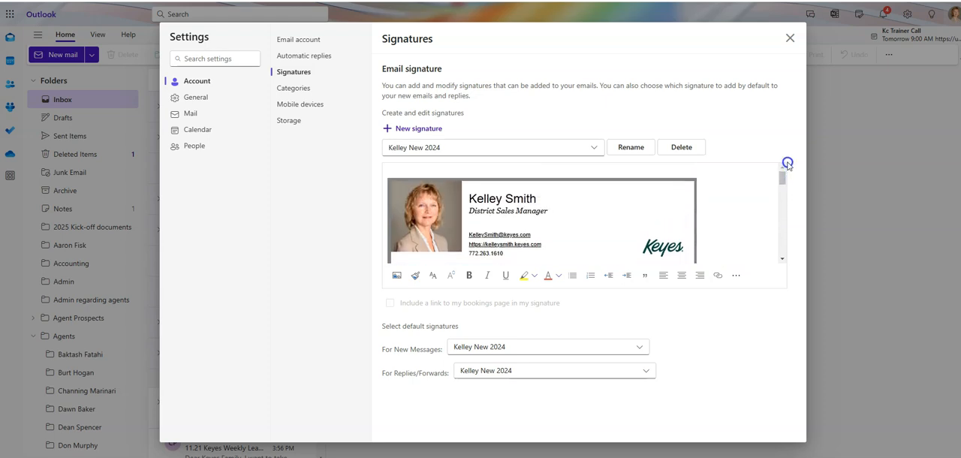
Step: Check the list of existing signatures, and start a new signature named "test"
click(594, 147)
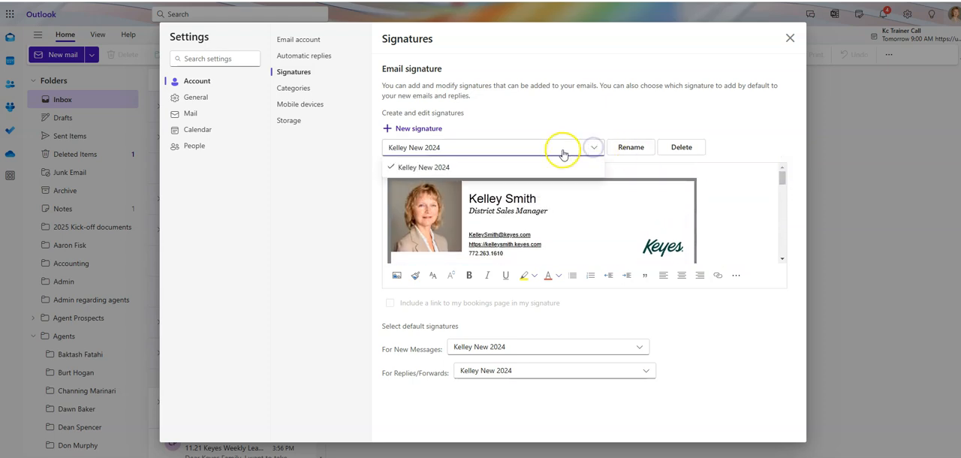
click(731, 137)
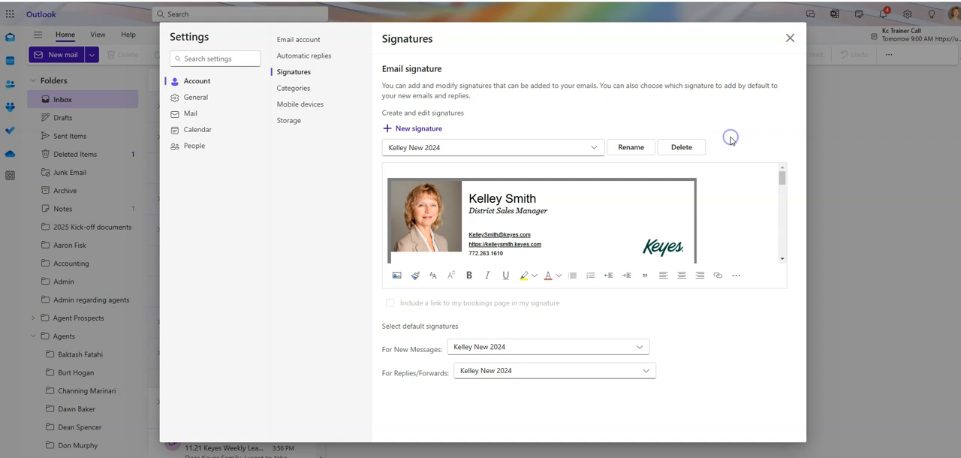
click(422, 130)
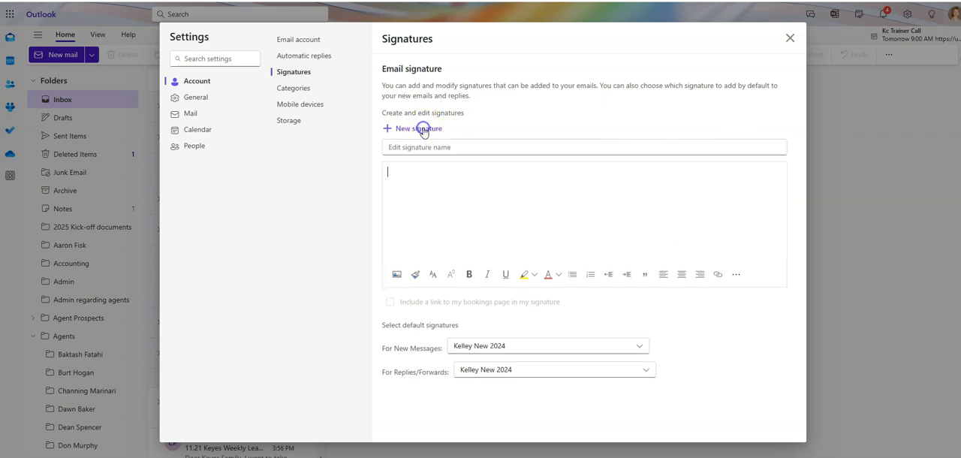
click(456, 147)
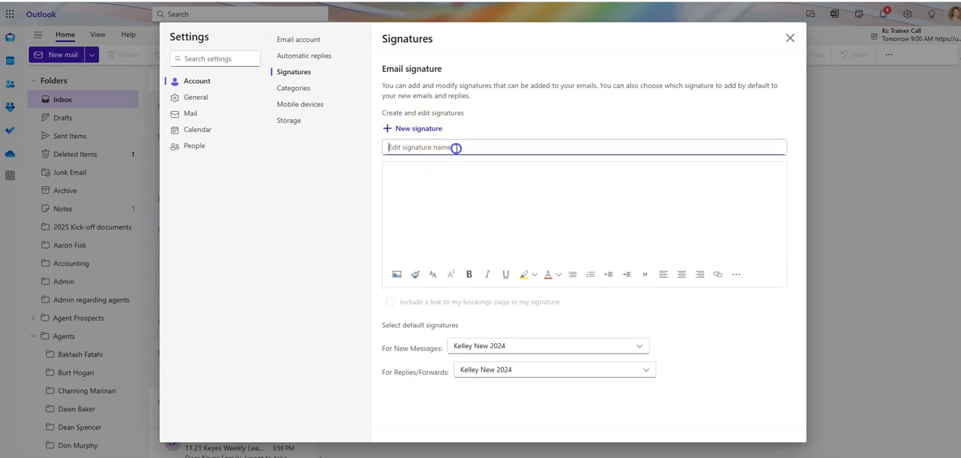
text(tes)
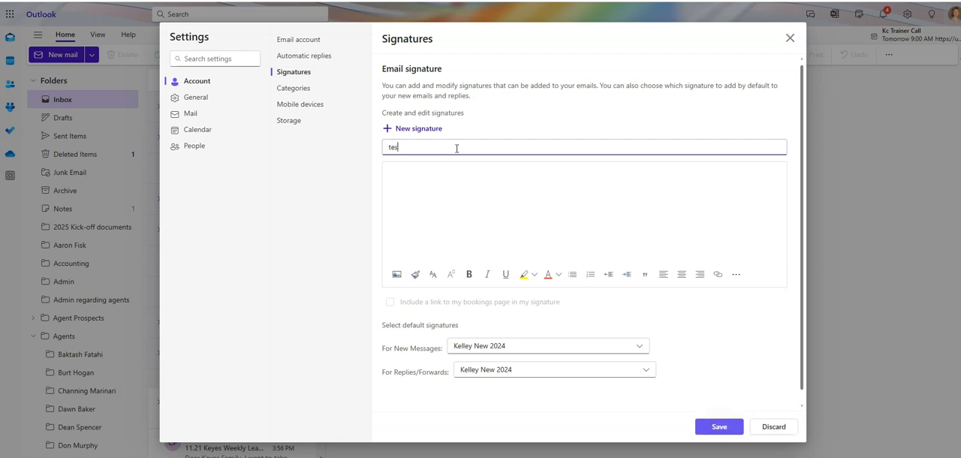
text(t)
key(Tab)
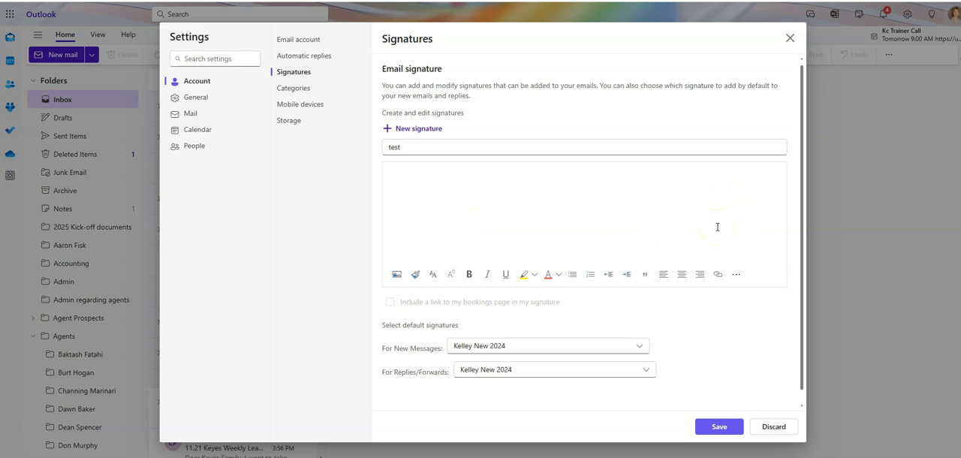
Step: Paste the captured signature image into the new signature and add the sample text "mfmfmfjjfopoe" below the banner
key(ctrl+v)
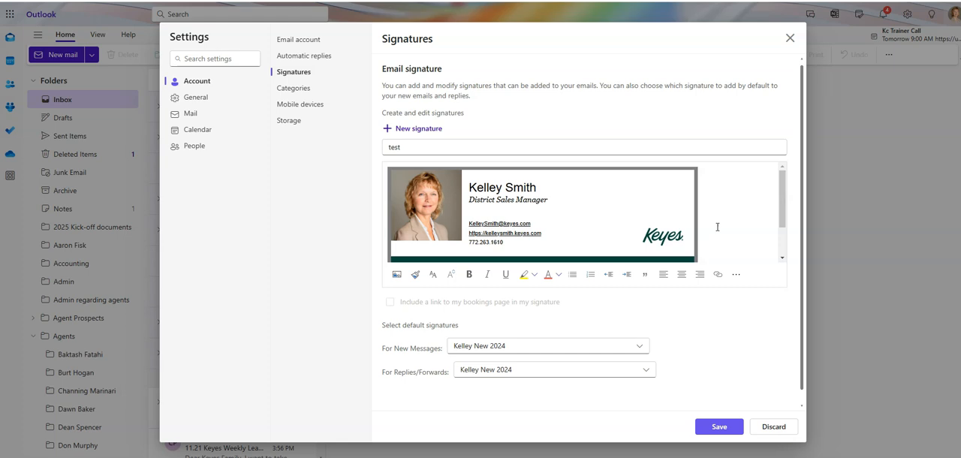
drag(783, 206, 786, 257)
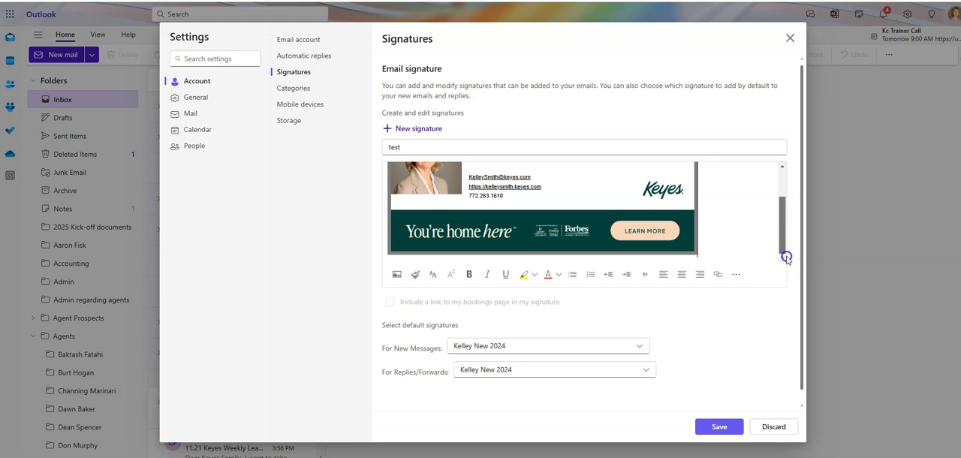
click(728, 241)
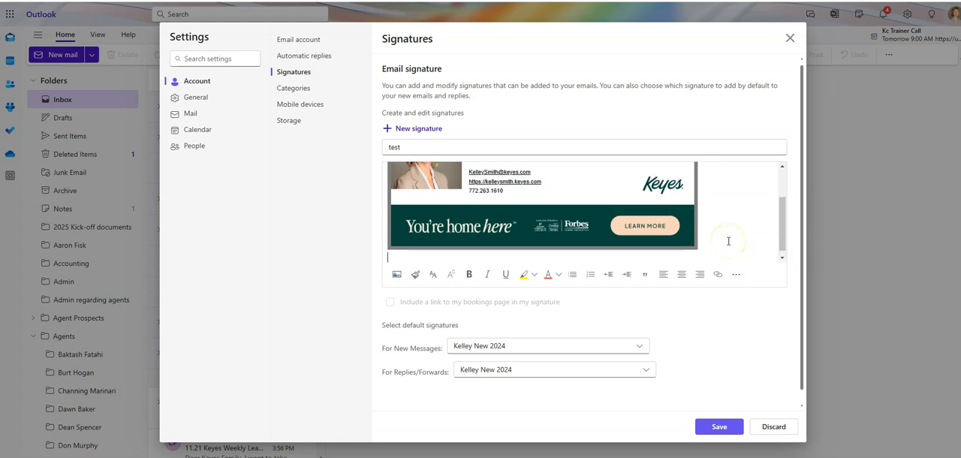
text(mfmfmfjjfopoe)
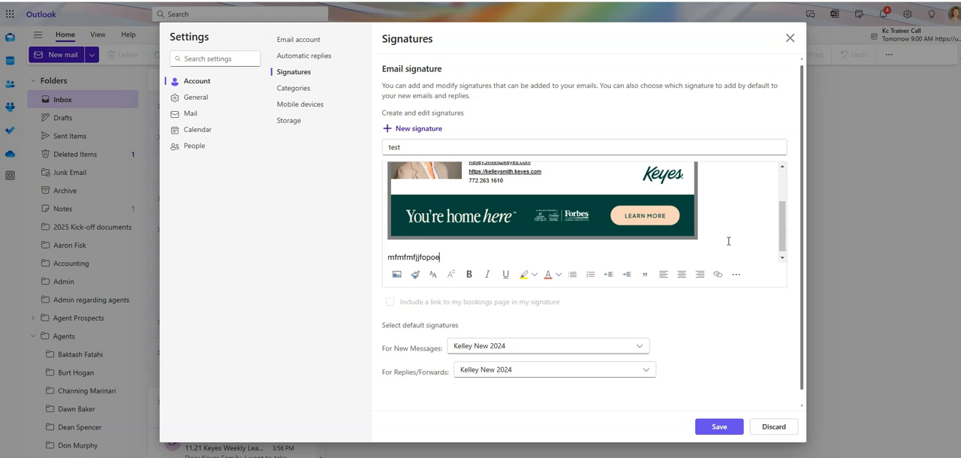
drag(782, 233, 783, 250)
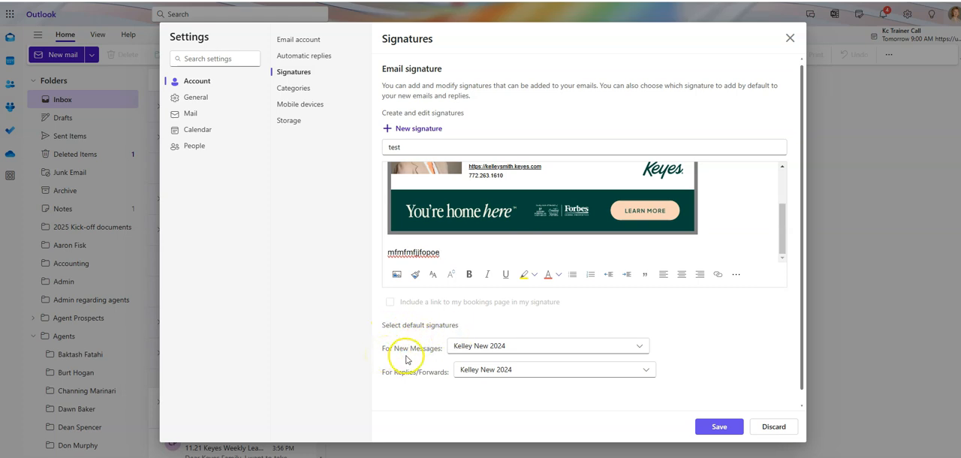
Step: Choose the existing 2024 signature as the default for both new messages and replies/forwards
click(640, 347)
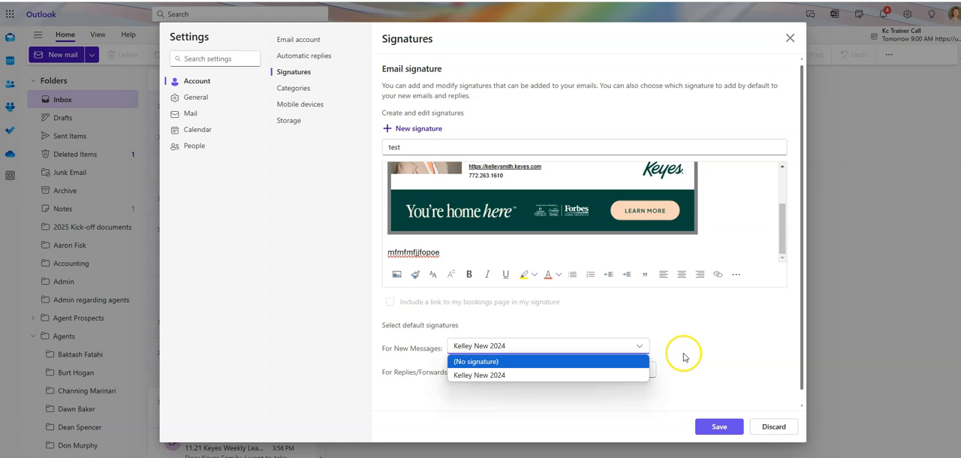
click(485, 378)
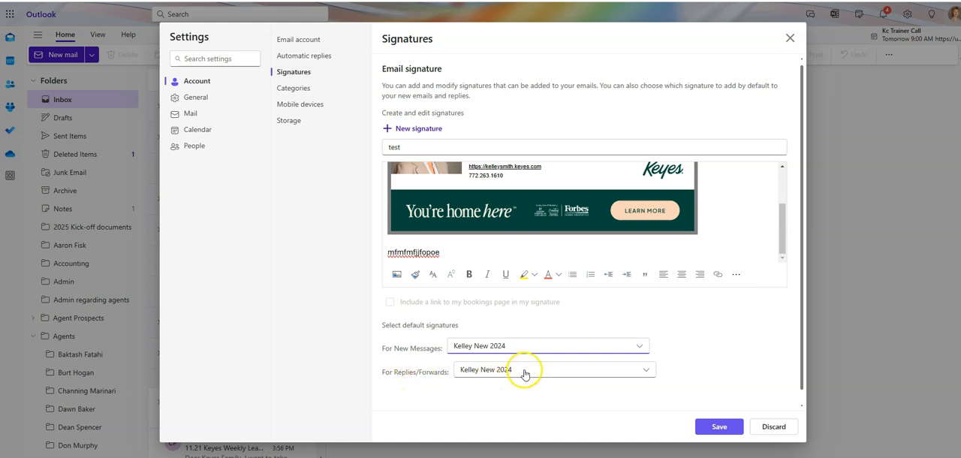
click(647, 371)
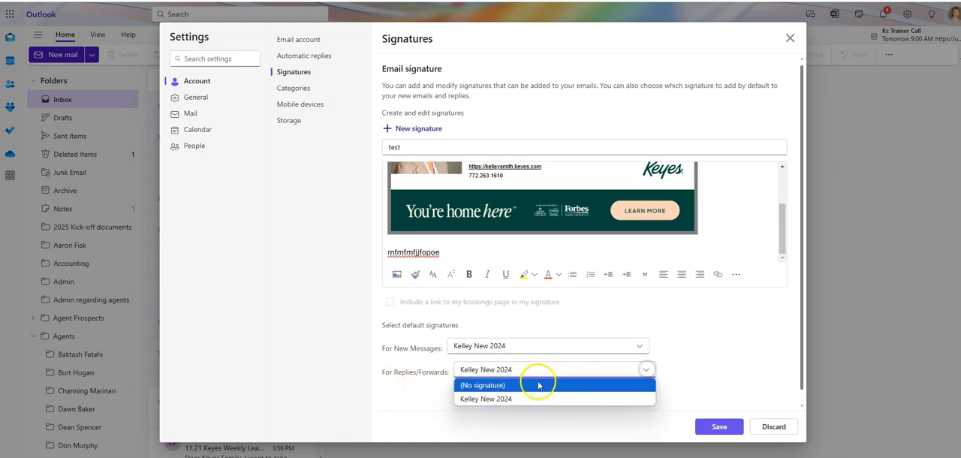
click(515, 398)
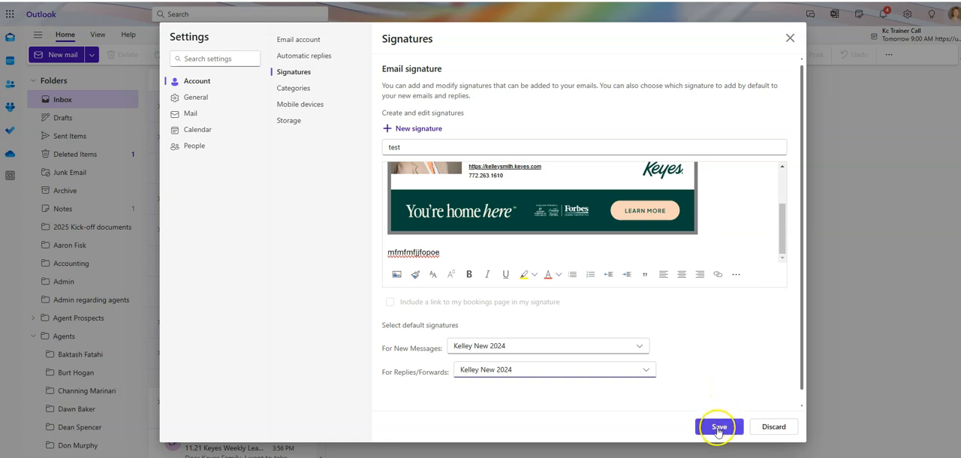
Step: Discard the unsaved "test" signature and close the settings without saving any changes
click(775, 427)
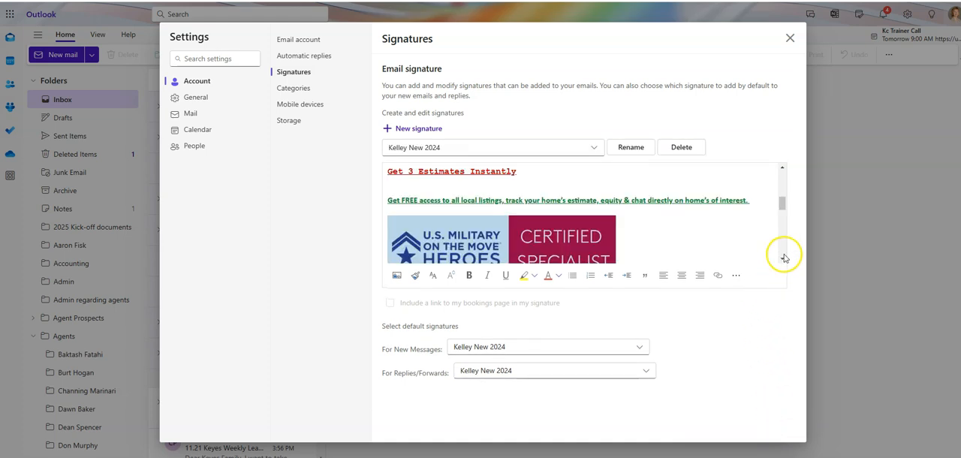
drag(780, 209, 782, 169)
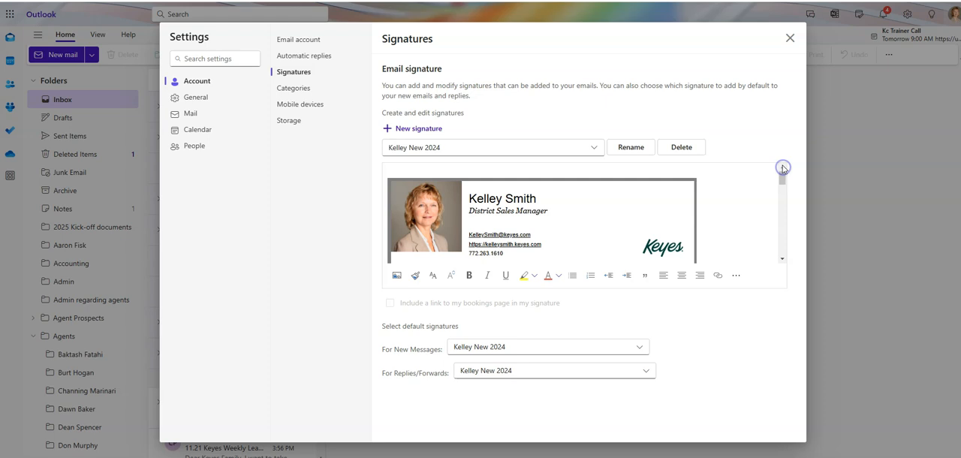
click(790, 37)
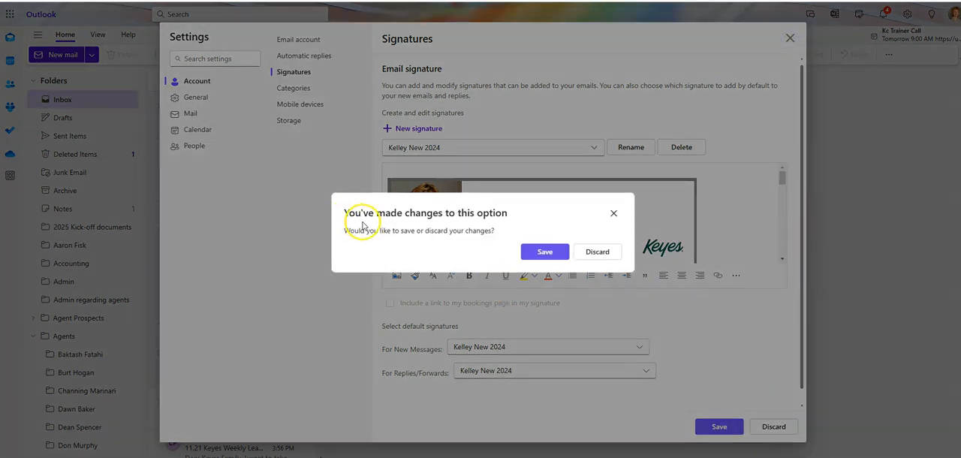
click(597, 252)
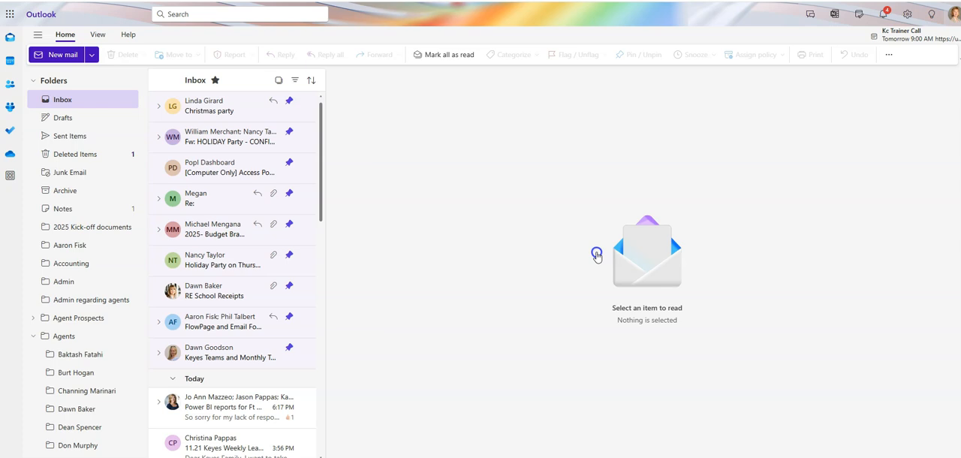
Step: Start a new email to check the automatically inserted default signature, and discard the draft
click(51, 57)
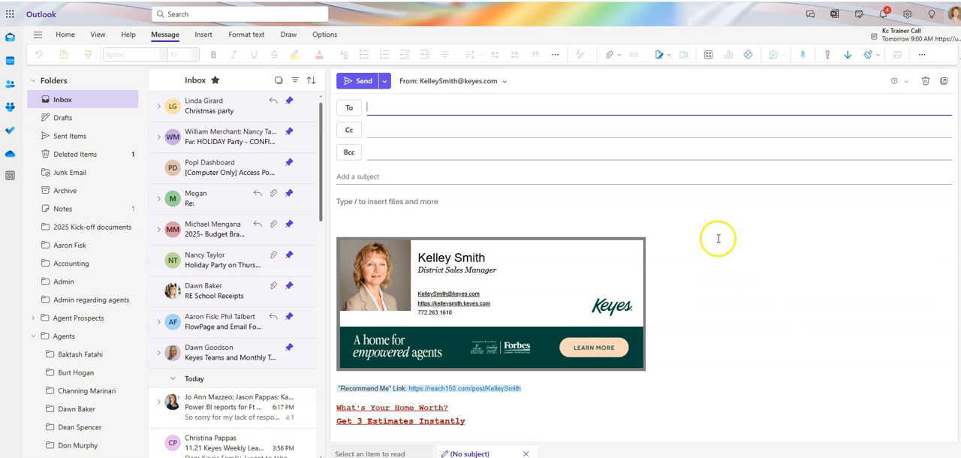
click(926, 82)
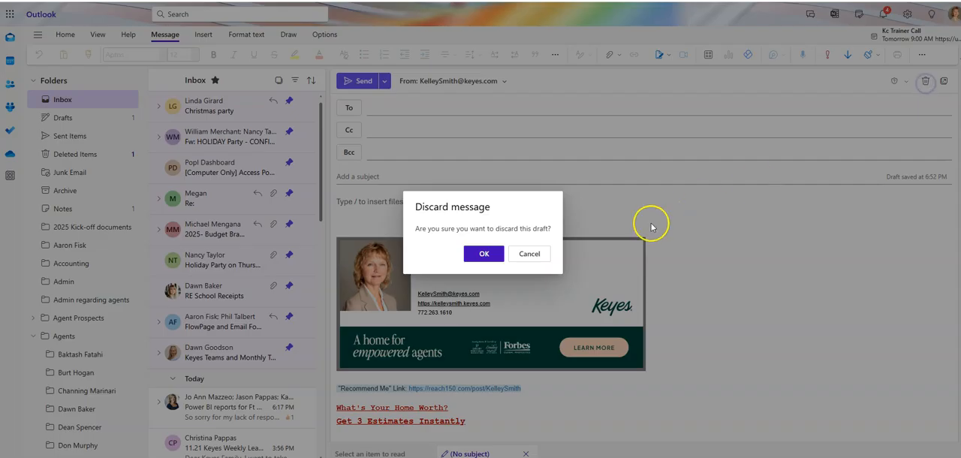
click(483, 255)
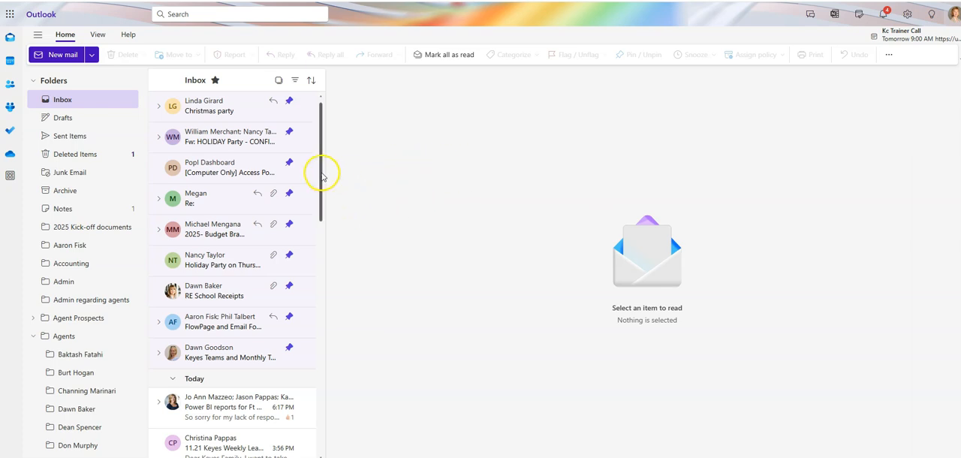
drag(320, 173, 335, 131)
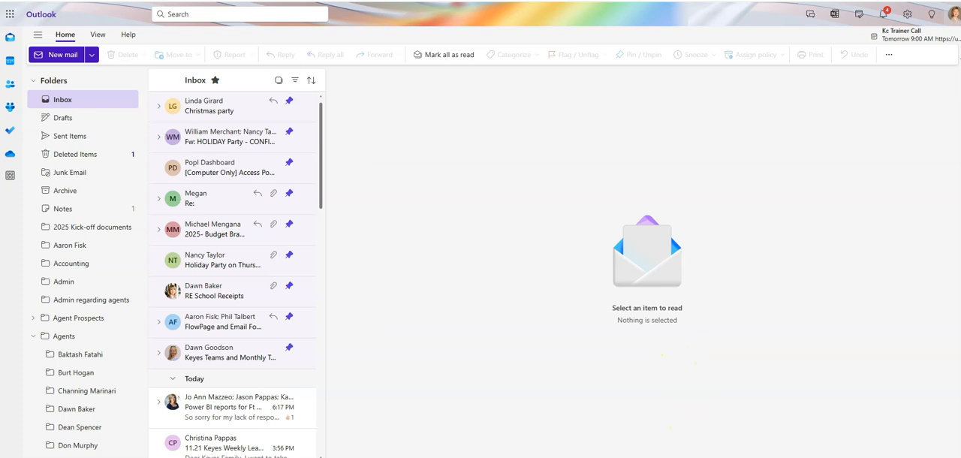
mouse_move(684, 457)
click(675, 436)
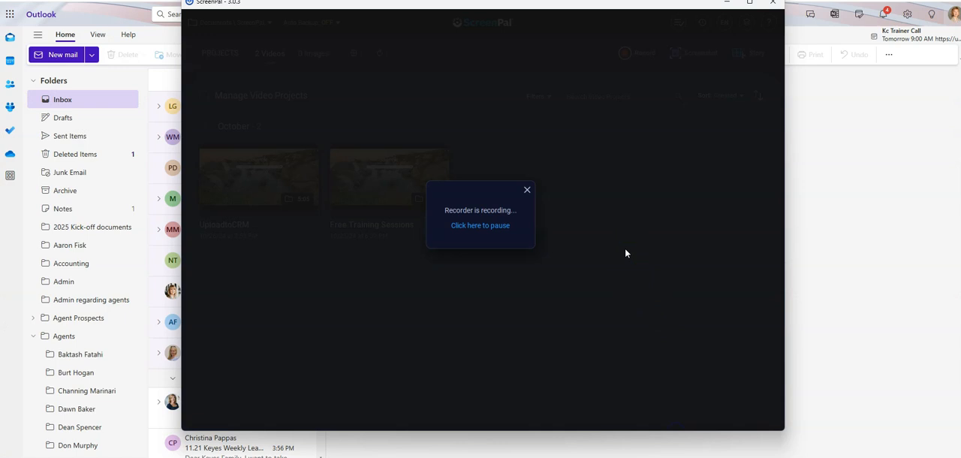
click(614, 242)
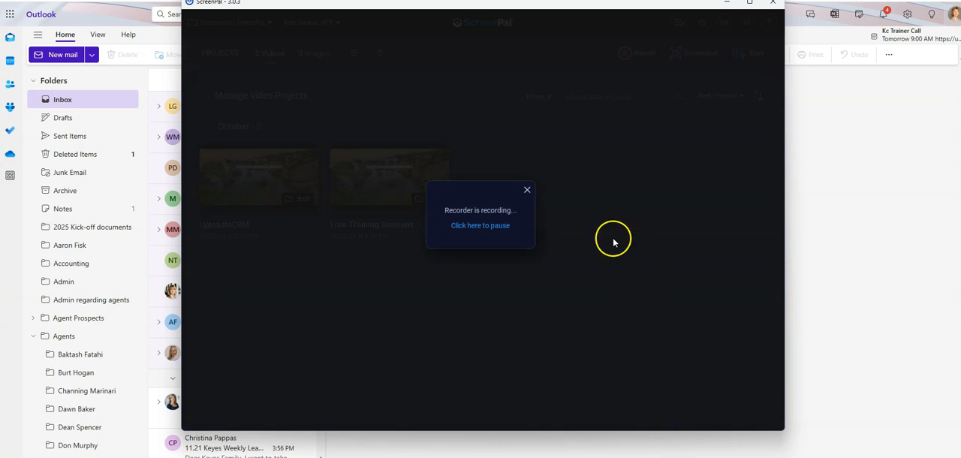